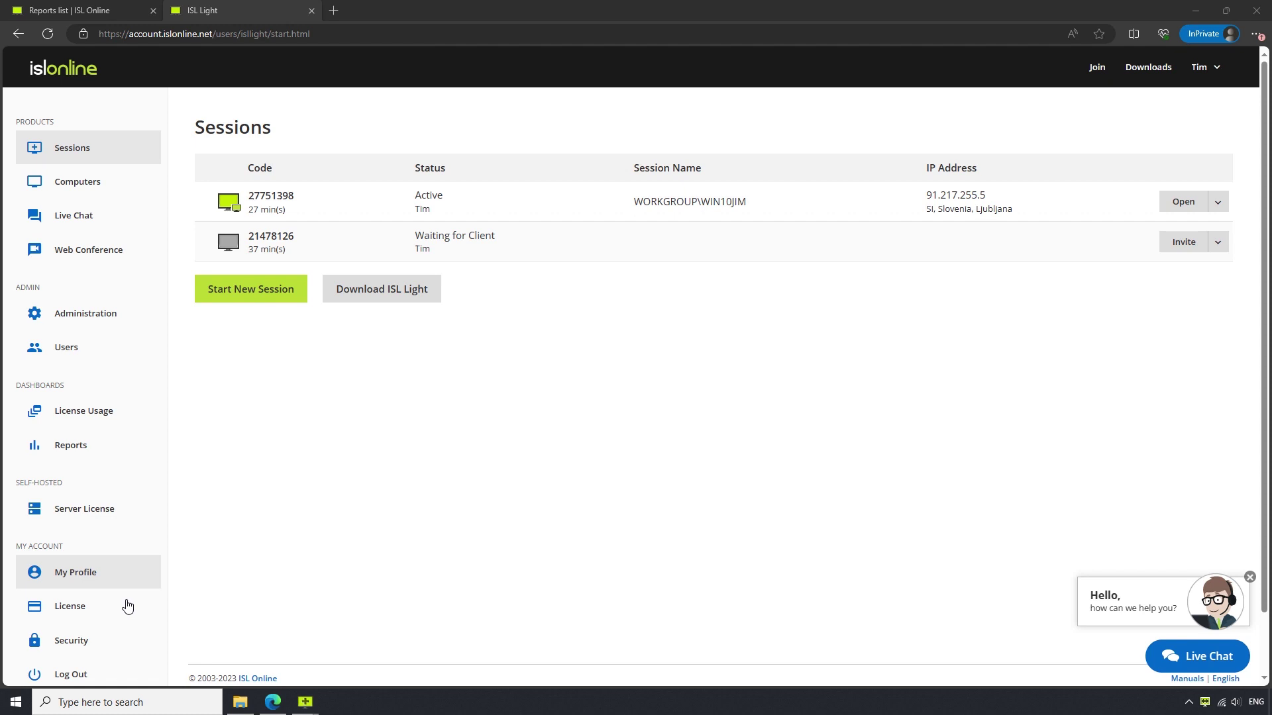
# Show the cloud license details: active, expiring 01.01.2026, 3 concurrent users
pyautogui.click(75, 611)
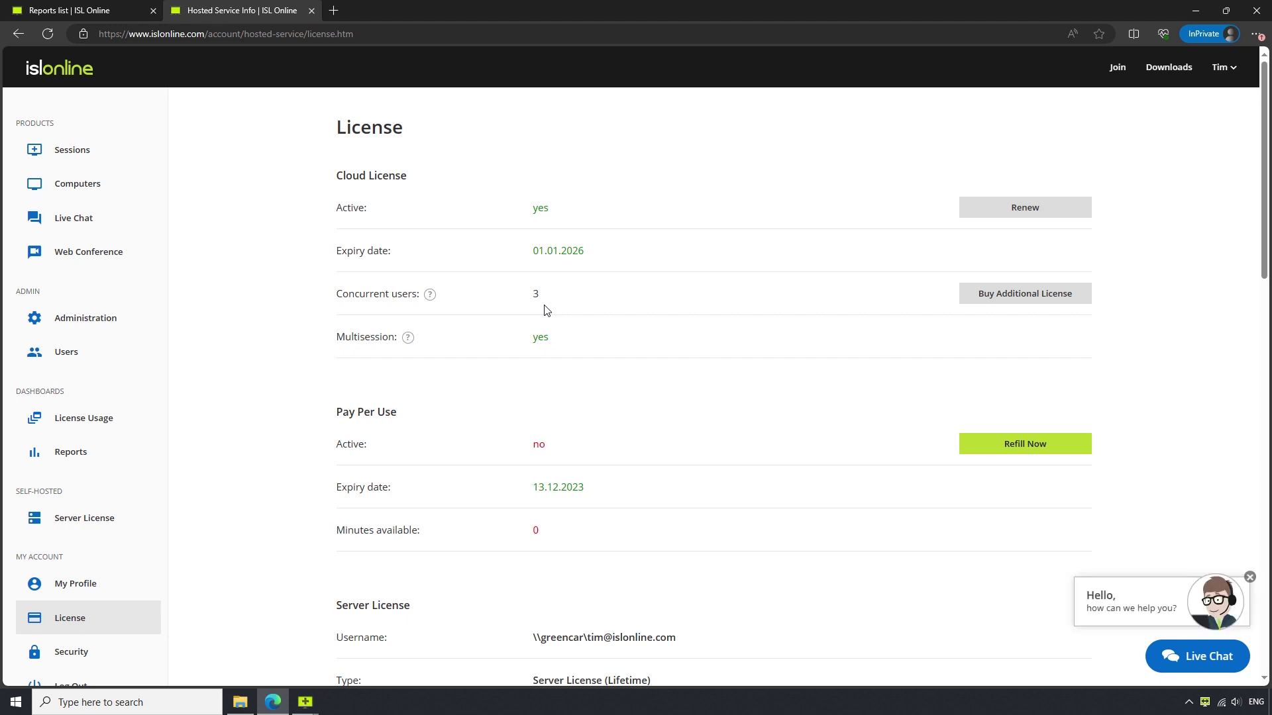
# End active session 27751398 in License Usage, leaving only the two reserved licenses
pyautogui.click(99, 426)
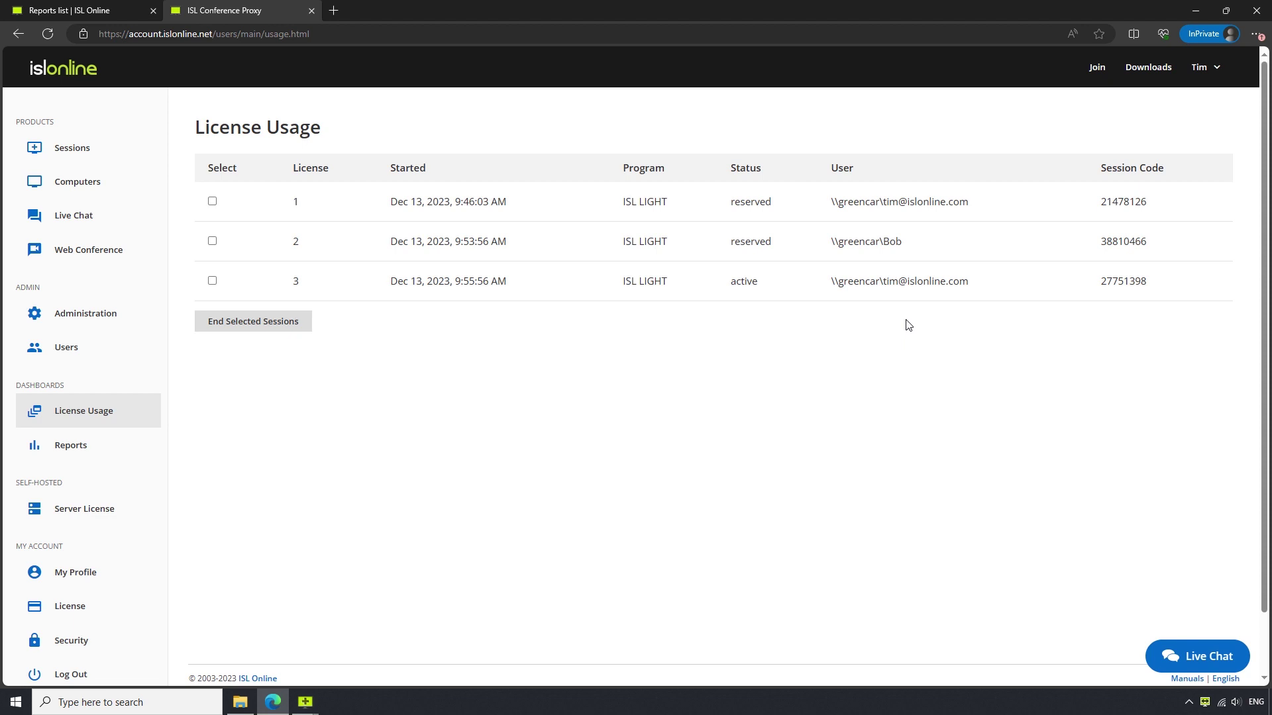
pyautogui.click(212, 281)
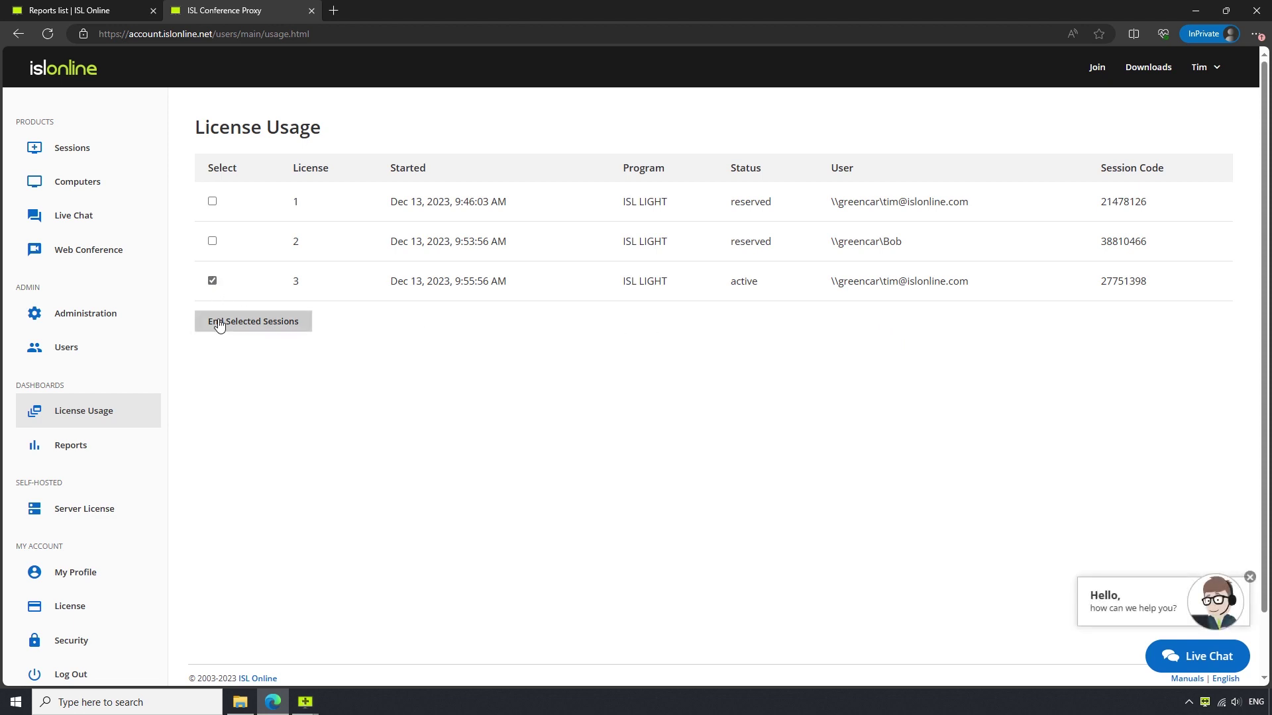
pyautogui.click(253, 329)
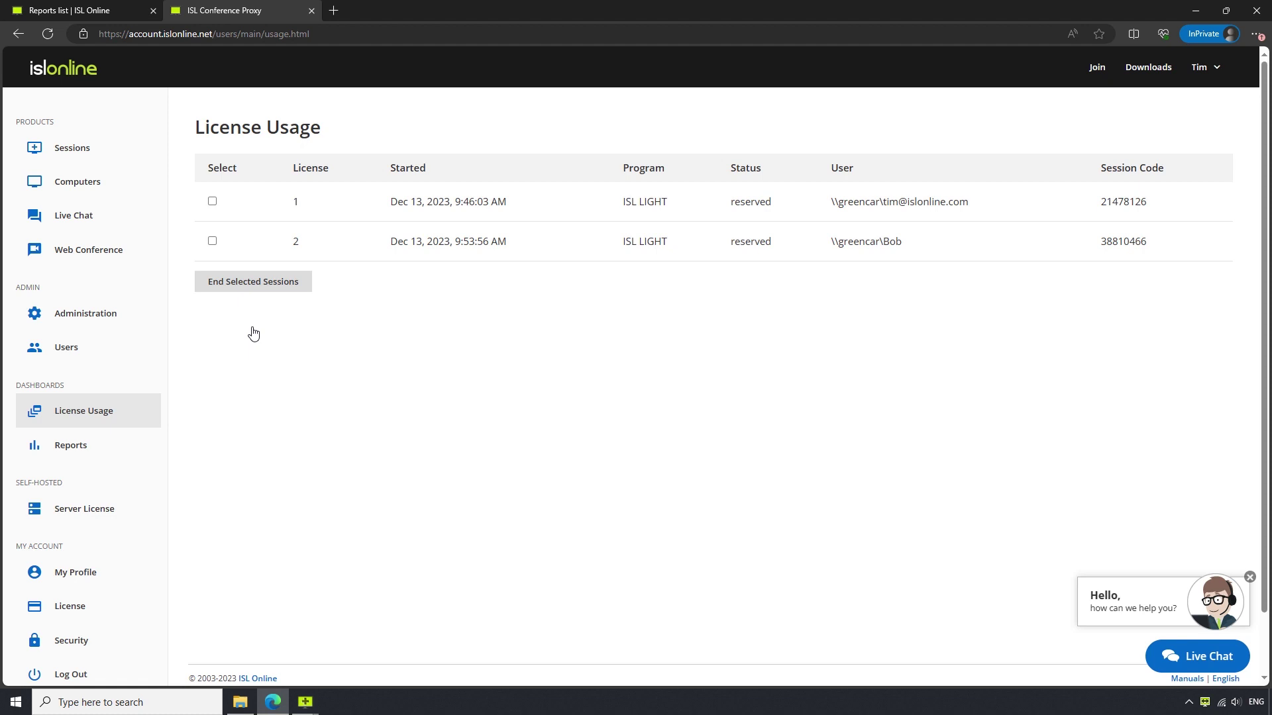
# Review the second user's Security tab Session Management permissions under Administration > Users
pyautogui.click(77, 318)
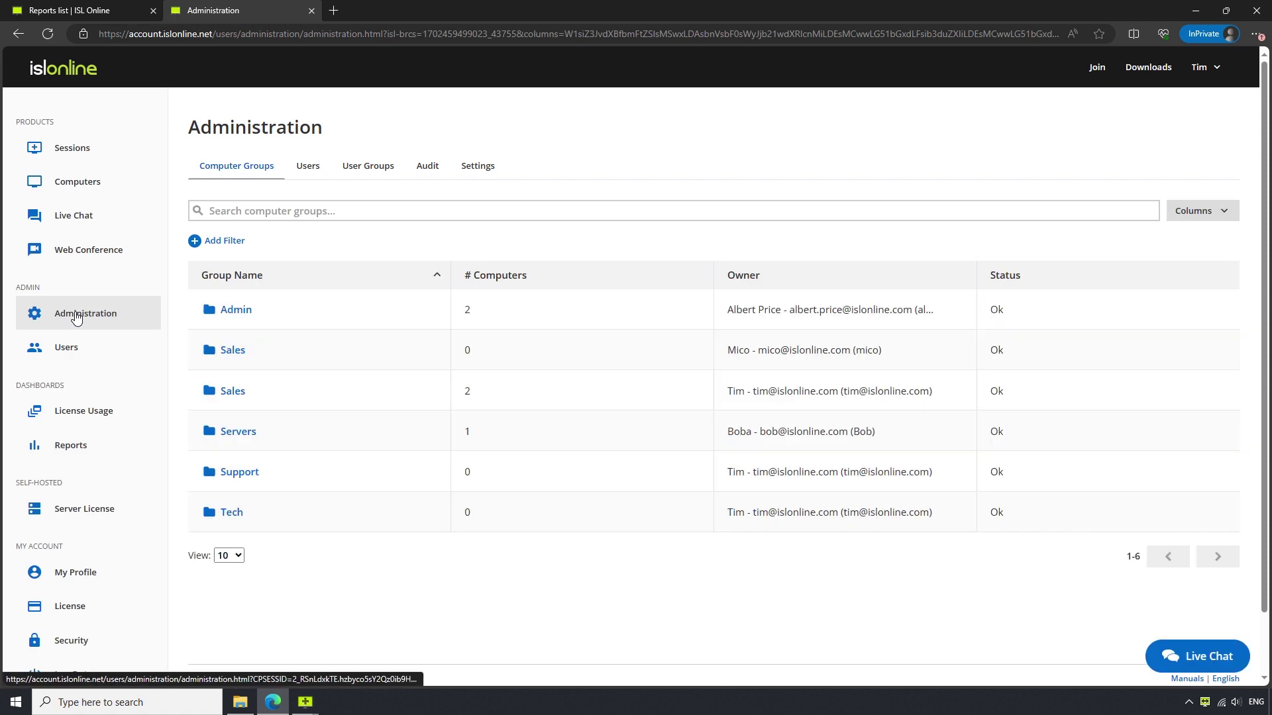
pyautogui.click(305, 172)
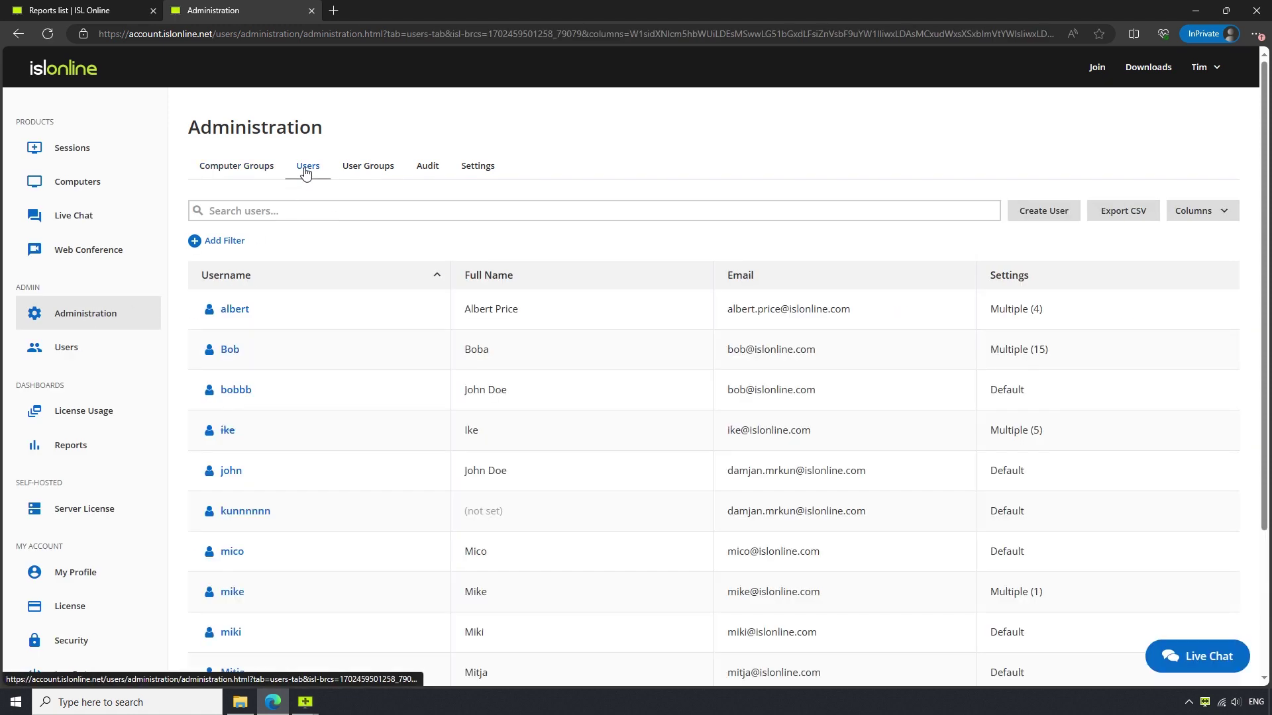
pyautogui.click(238, 349)
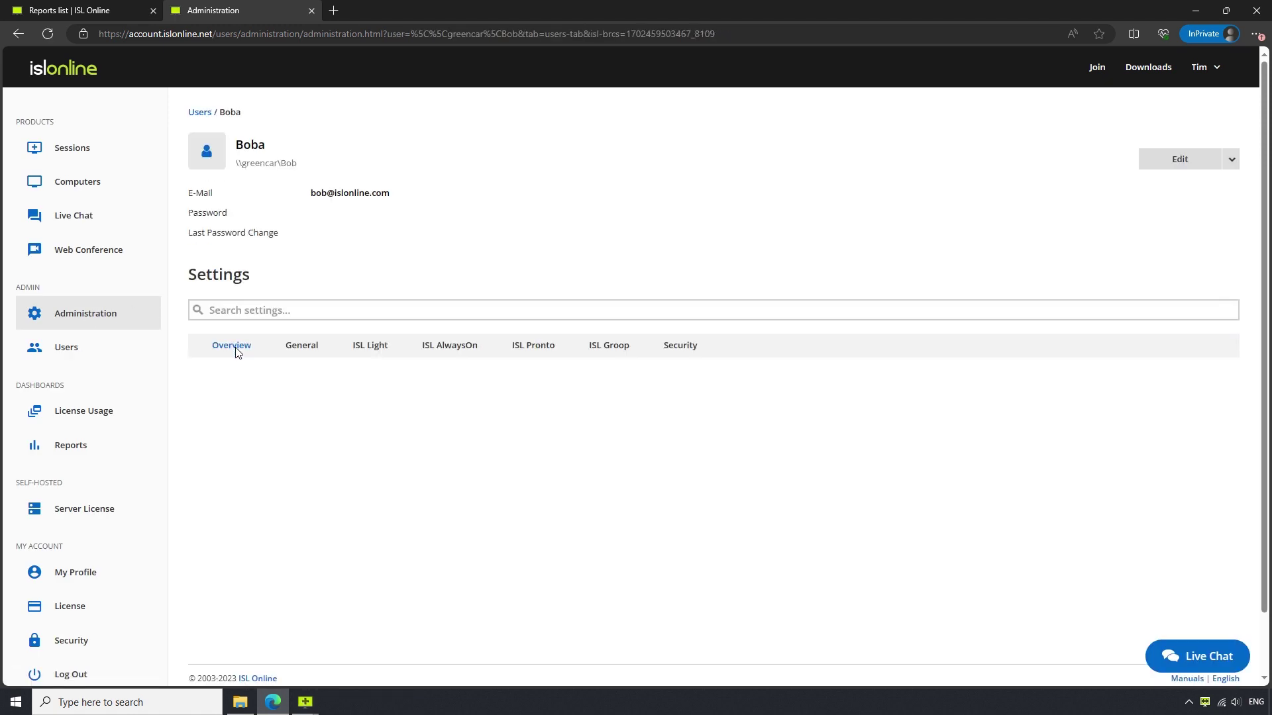
pyautogui.click(679, 348)
pyautogui.scroll(-20, 464, 428)
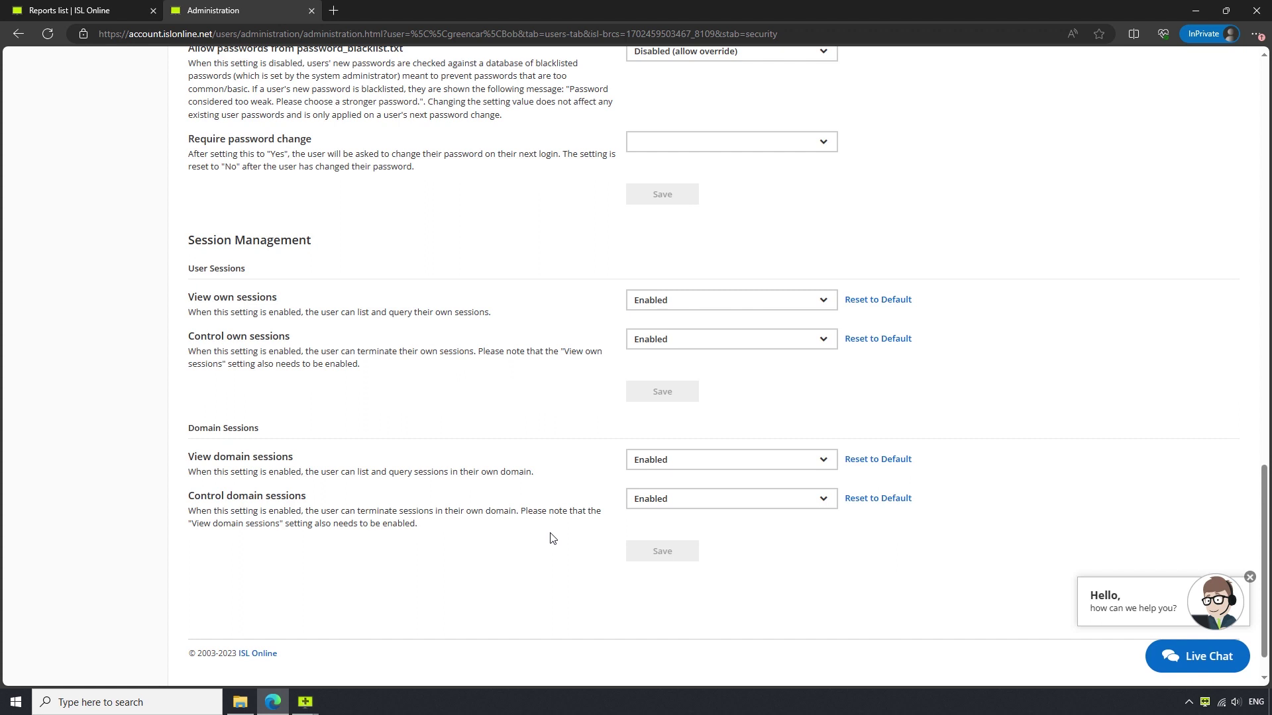
pyautogui.scroll(20, 552, 538)
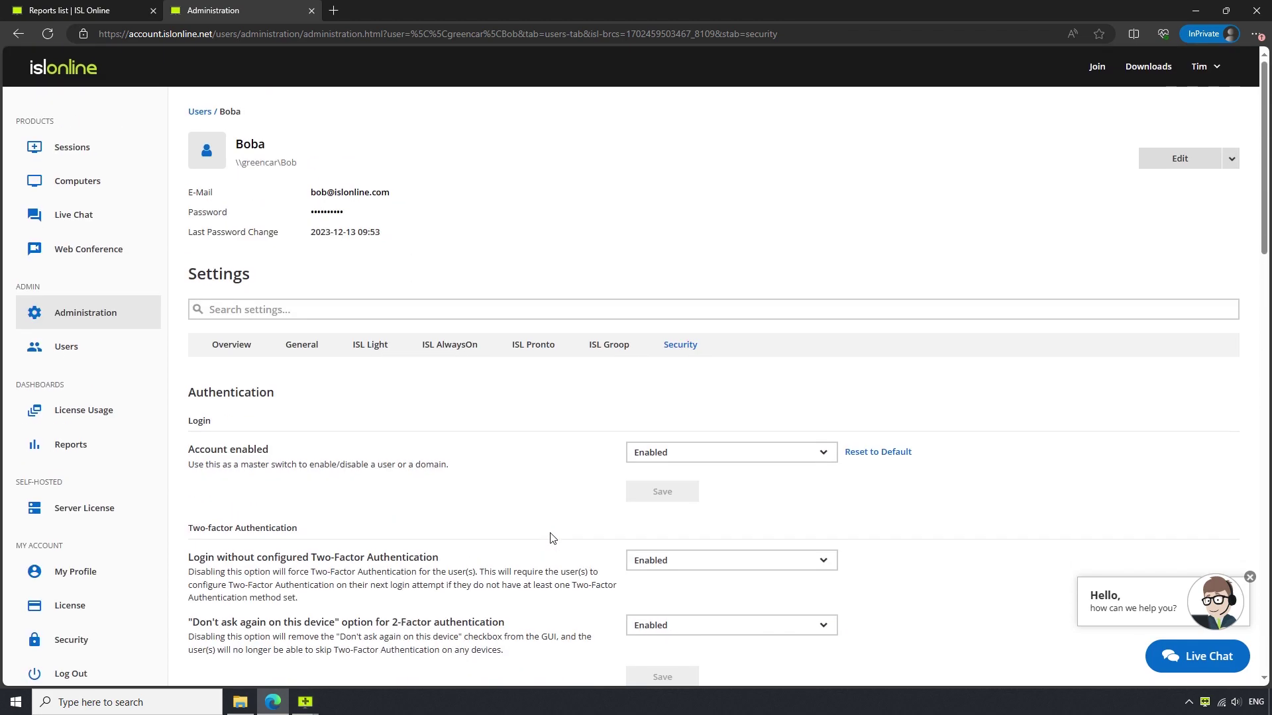
# Go to the domain-wide Security settings under Administration > Settings
pyautogui.click(93, 325)
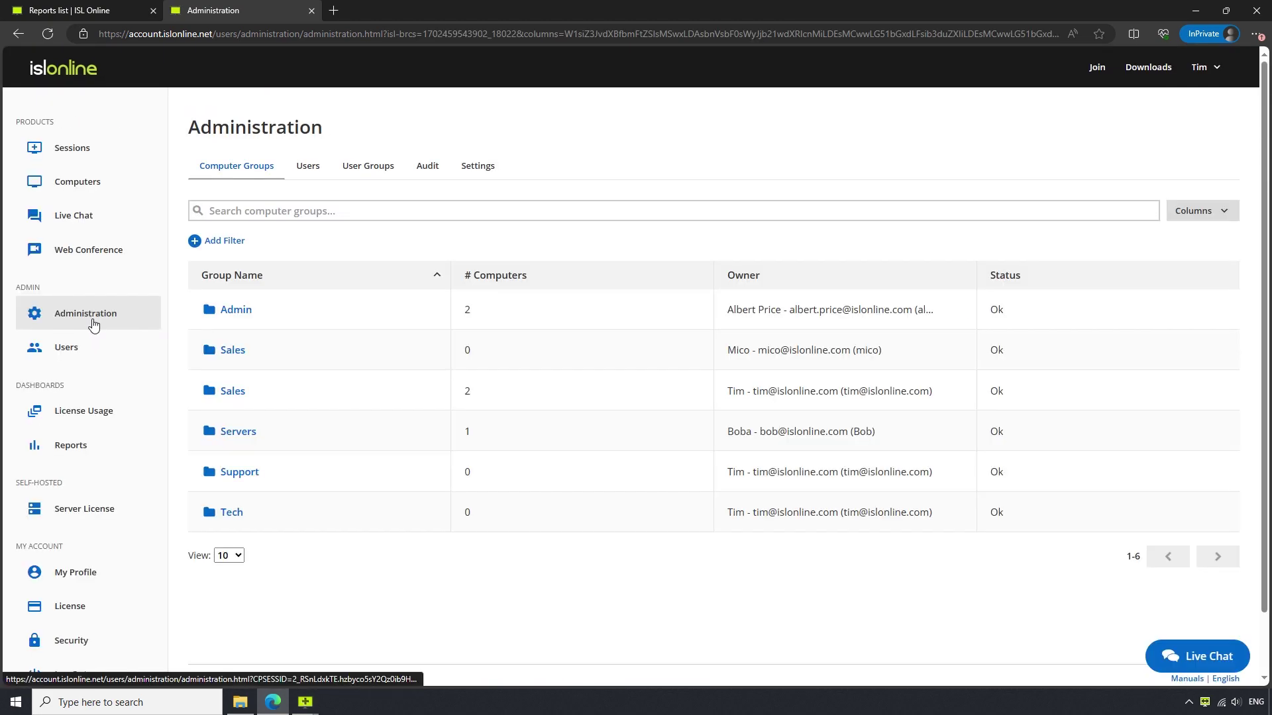
pyautogui.click(478, 171)
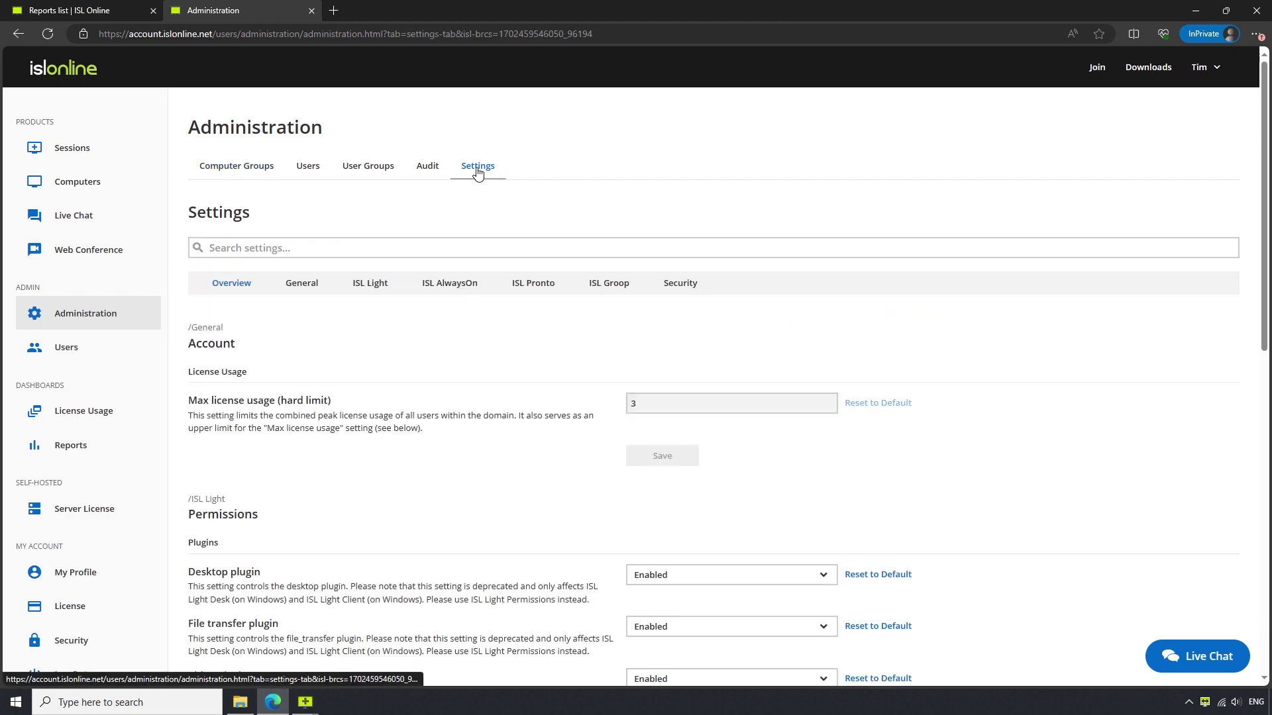
pyautogui.click(683, 290)
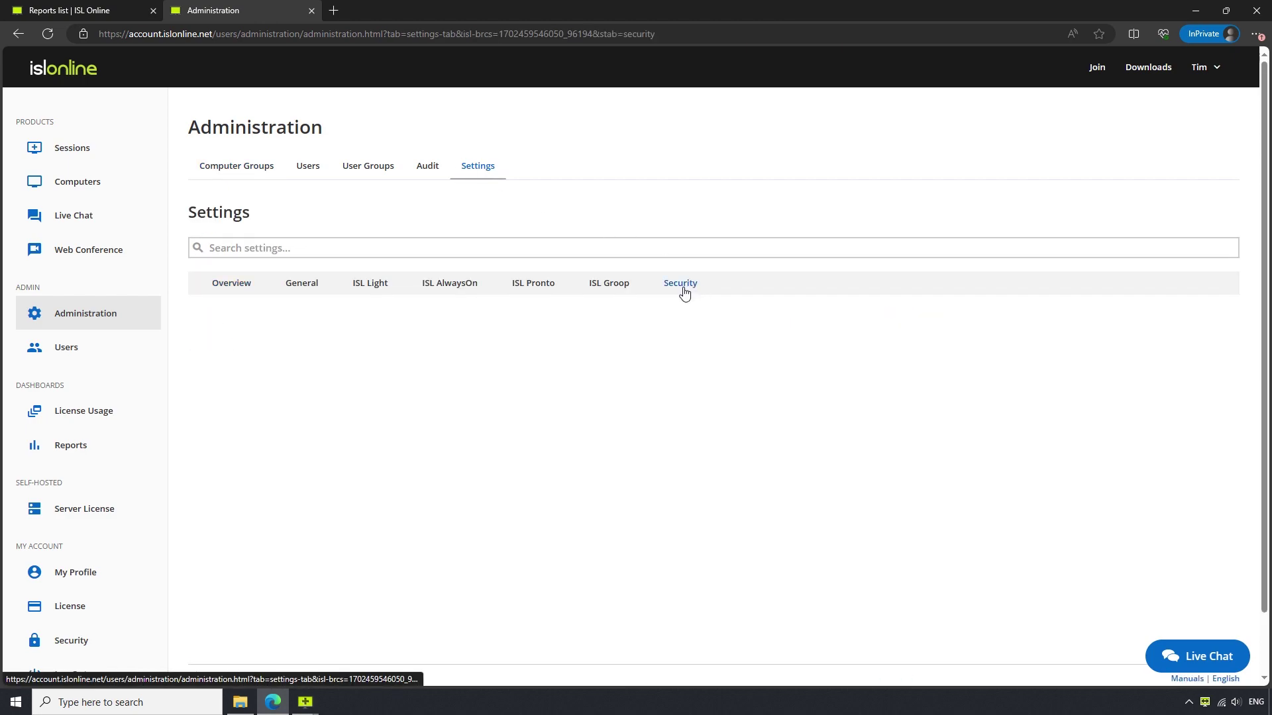
pyautogui.scroll(-15, 525, 392)
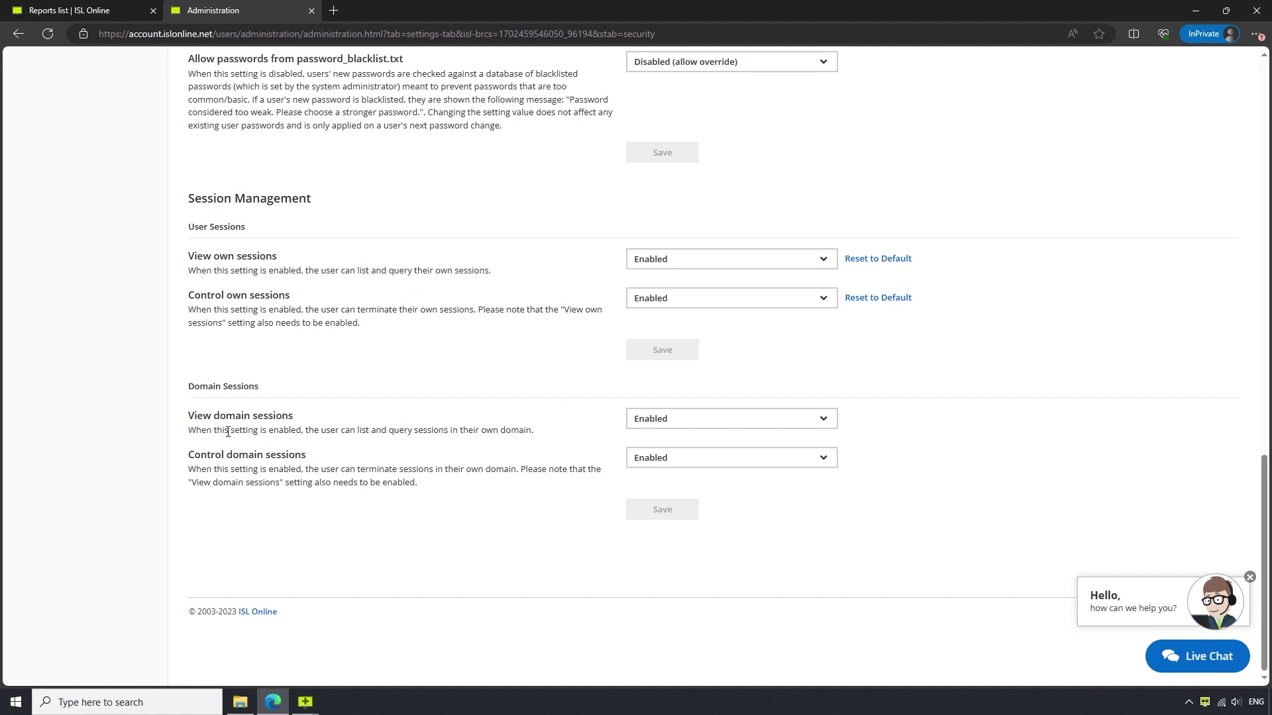
# Set View and Control domain sessions to Disabled (allow override) and save
pyautogui.click(646, 430)
pyautogui.click(653, 462)
pyautogui.click(653, 461)
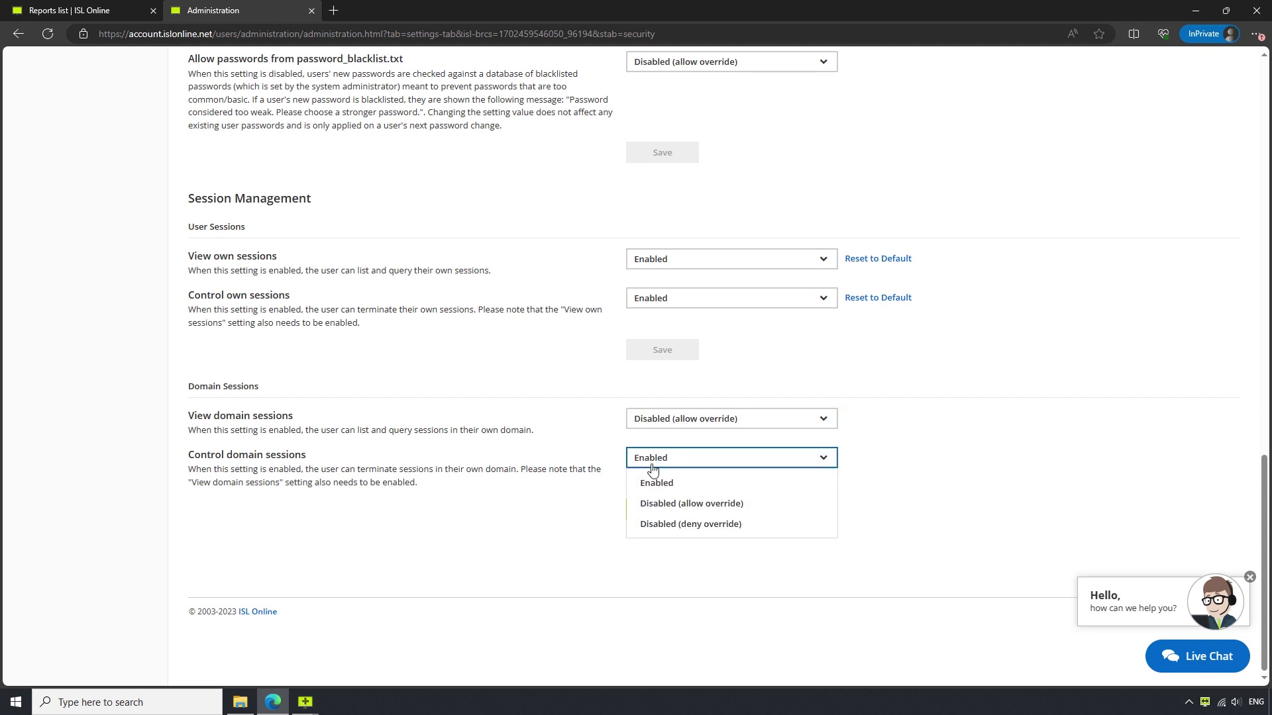
pyautogui.click(659, 503)
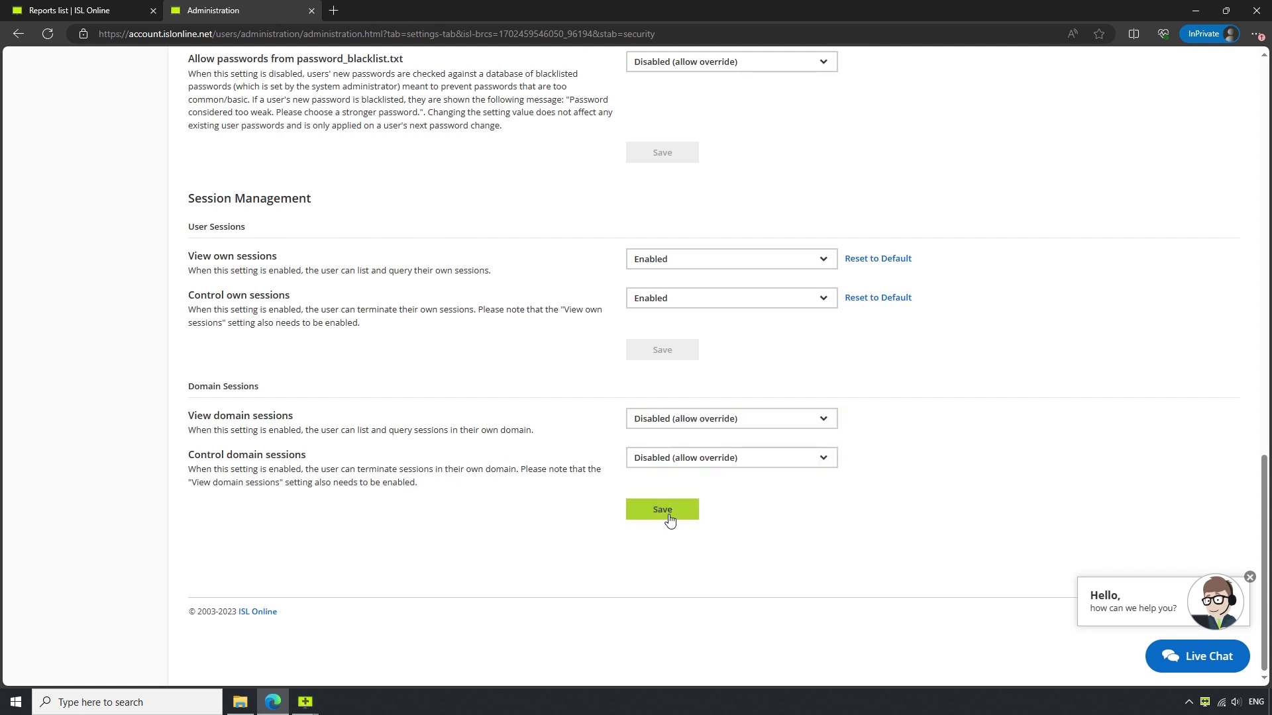
pyautogui.click(668, 516)
pyautogui.scroll(10, 670, 520)
pyautogui.scroll(6, 671, 520)
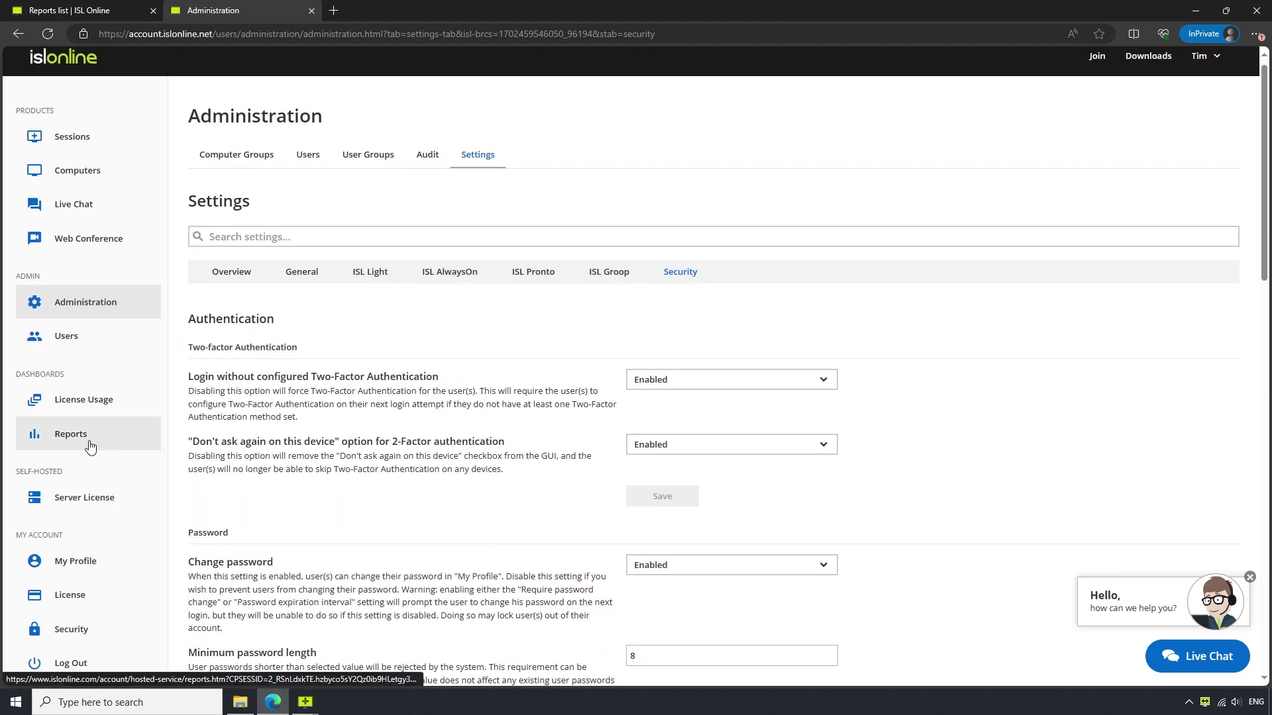
# View the 13.11.2023–13.12.2023 Peak License Usage report and its Sessions by day table
pyautogui.click(90, 446)
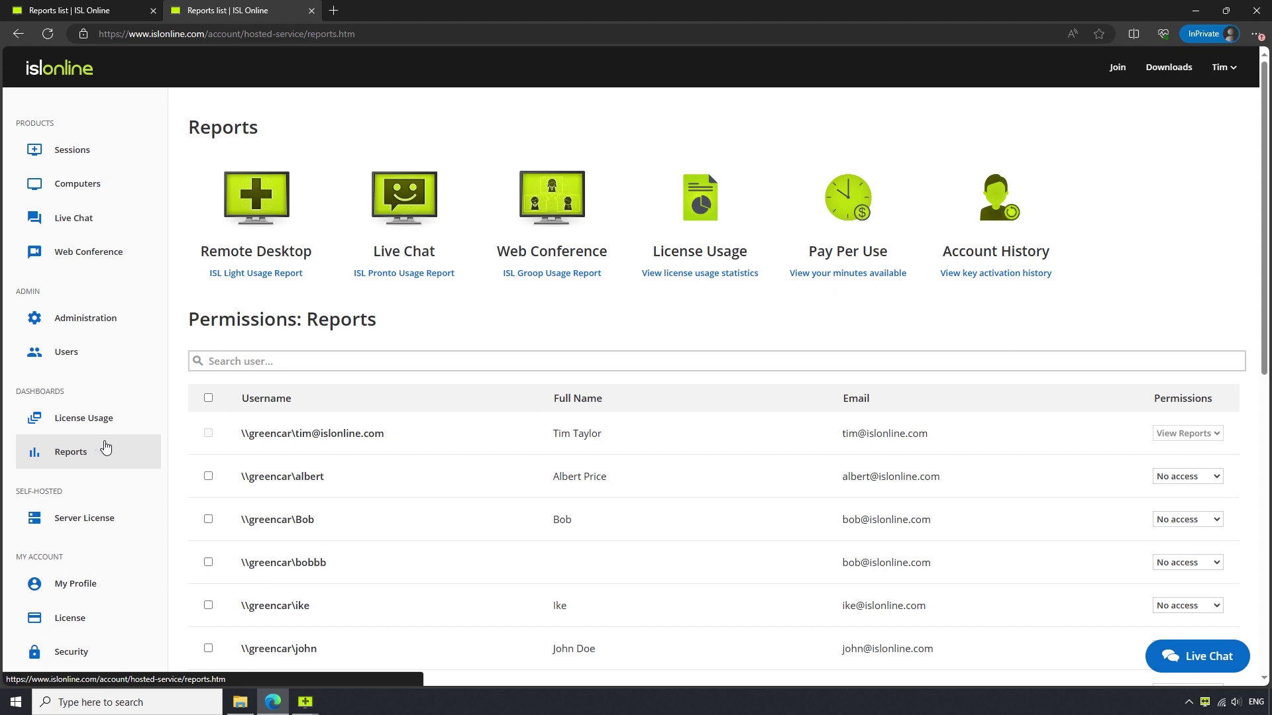
pyautogui.click(690, 282)
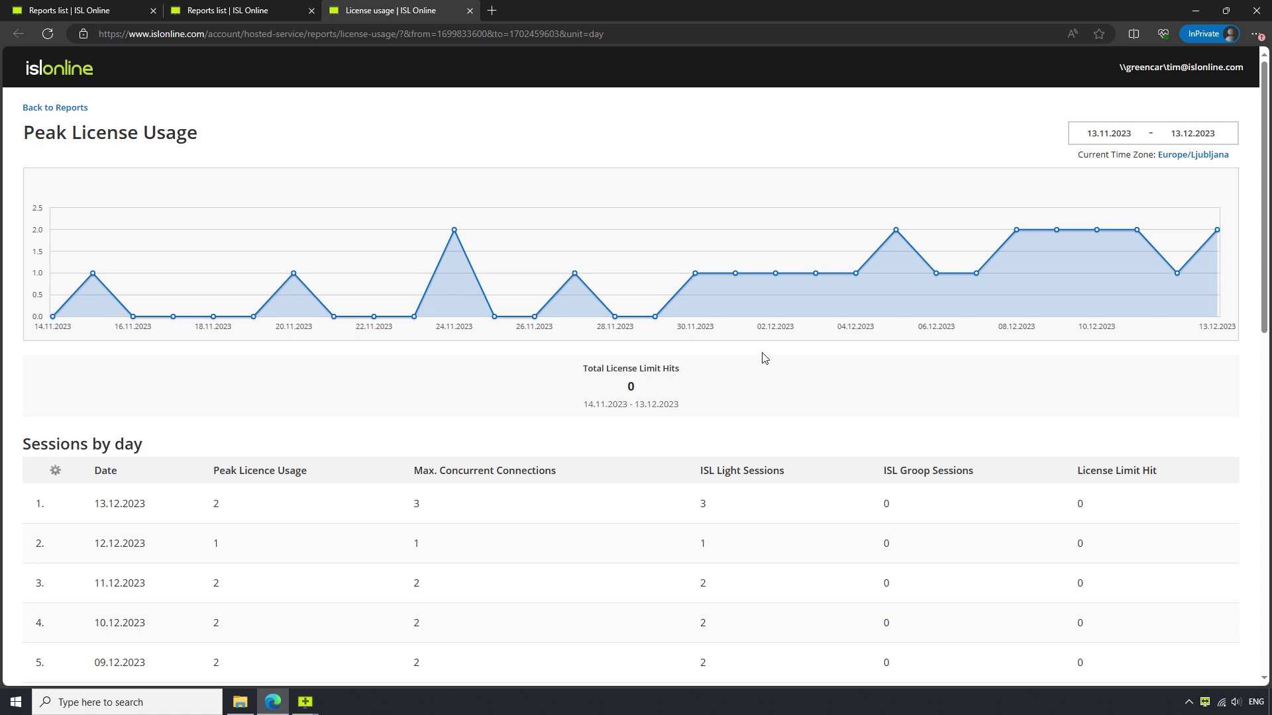
pyautogui.scroll(-2, 765, 358)
pyautogui.scroll(1, 765, 358)
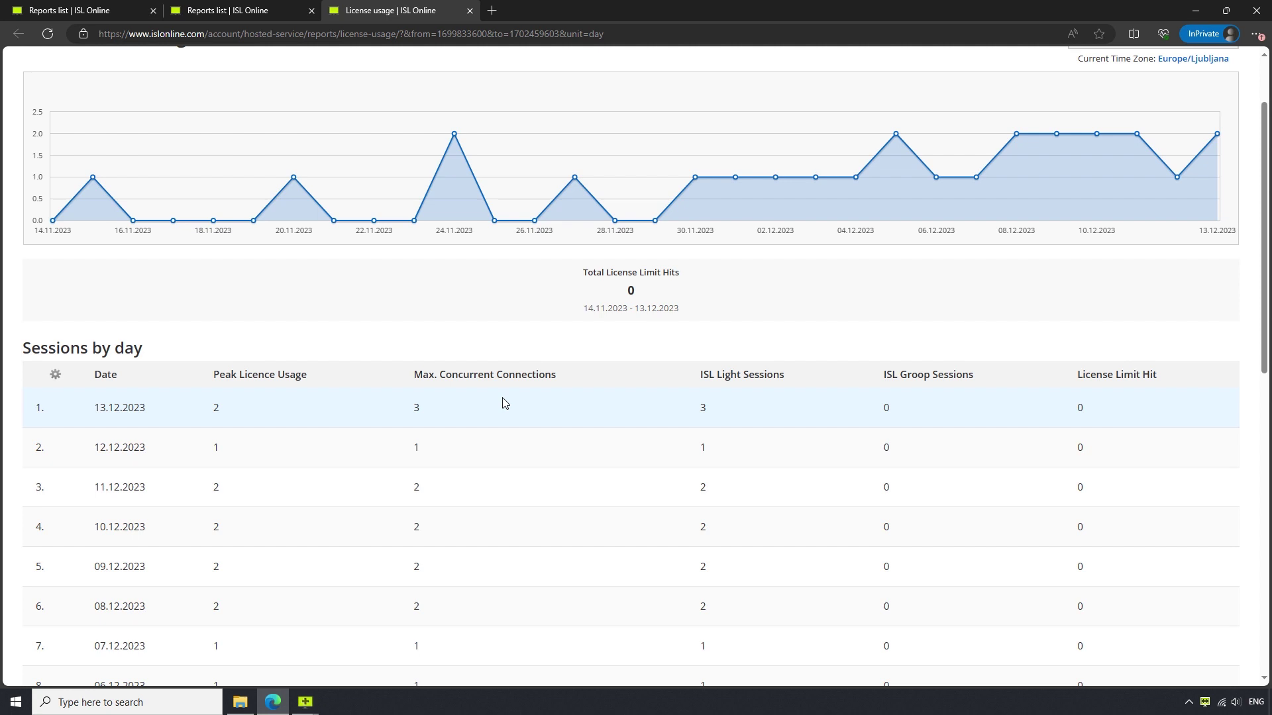
pyautogui.scroll(-10, 504, 403)
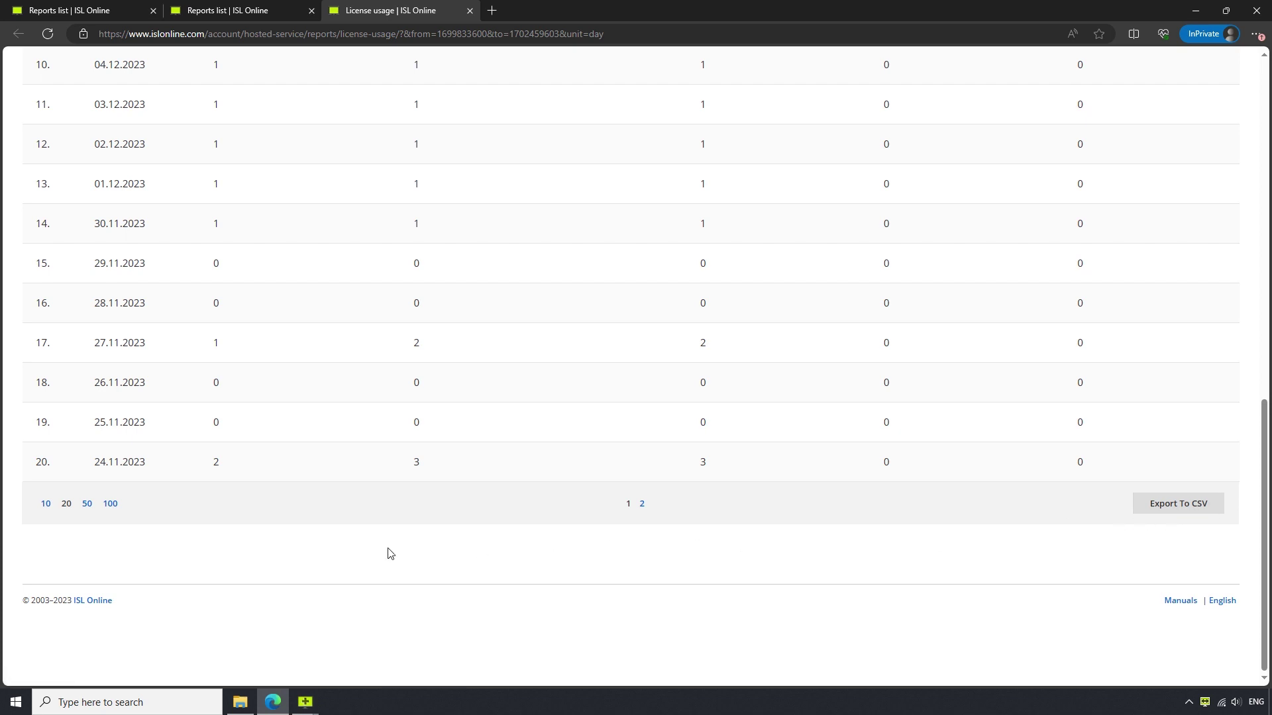
pyautogui.scroll(10, 391, 554)
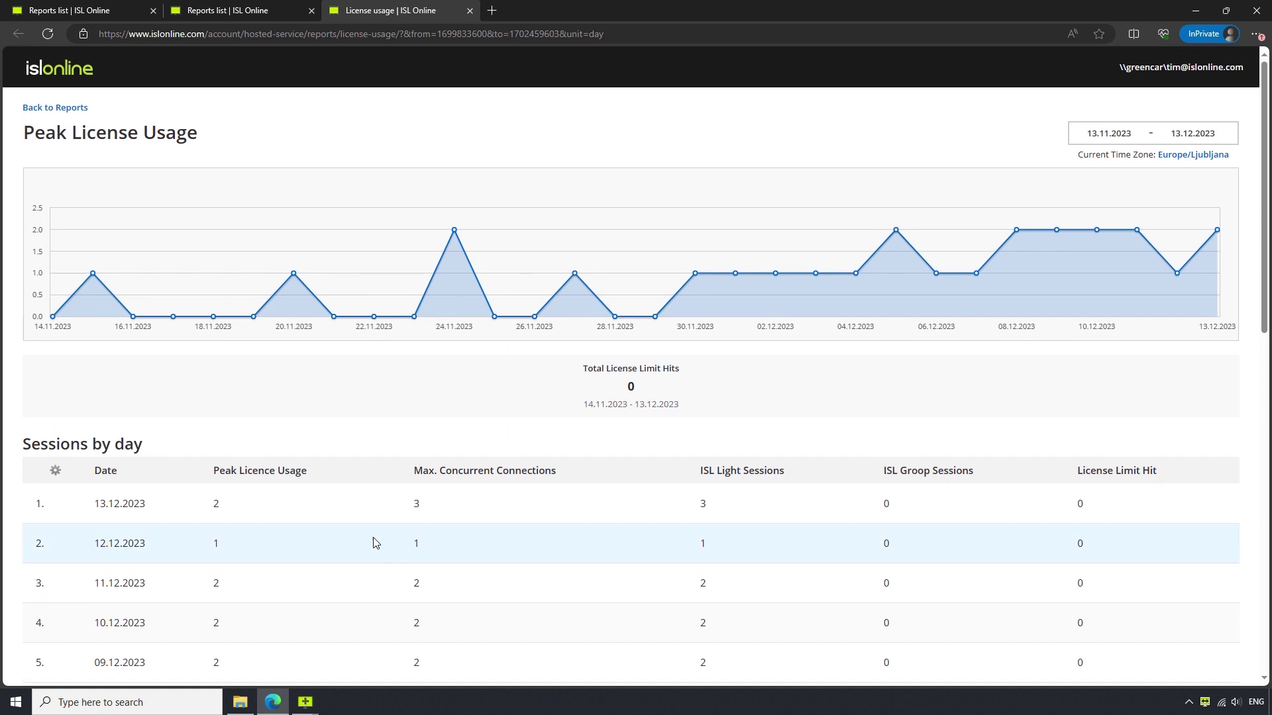
# Grant the third listed user View Reports permission and save the report permissions
pyautogui.click(65, 113)
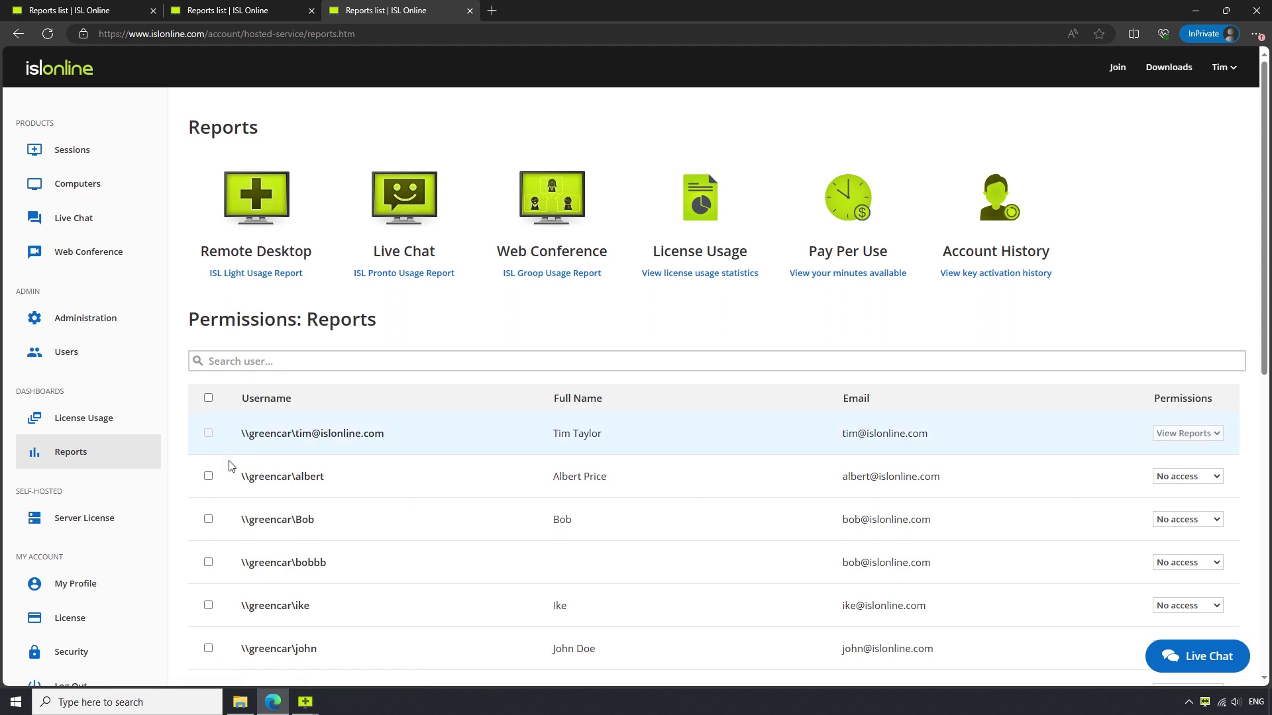
pyautogui.click(208, 520)
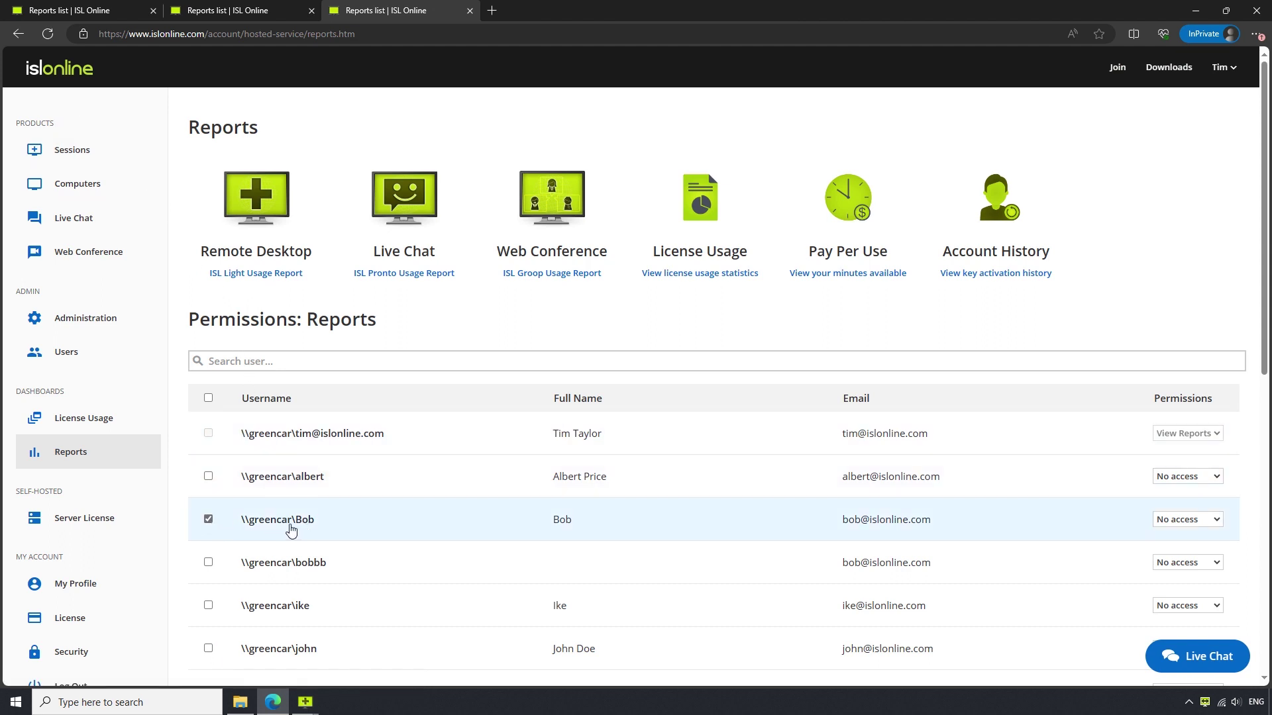
pyautogui.click(1171, 520)
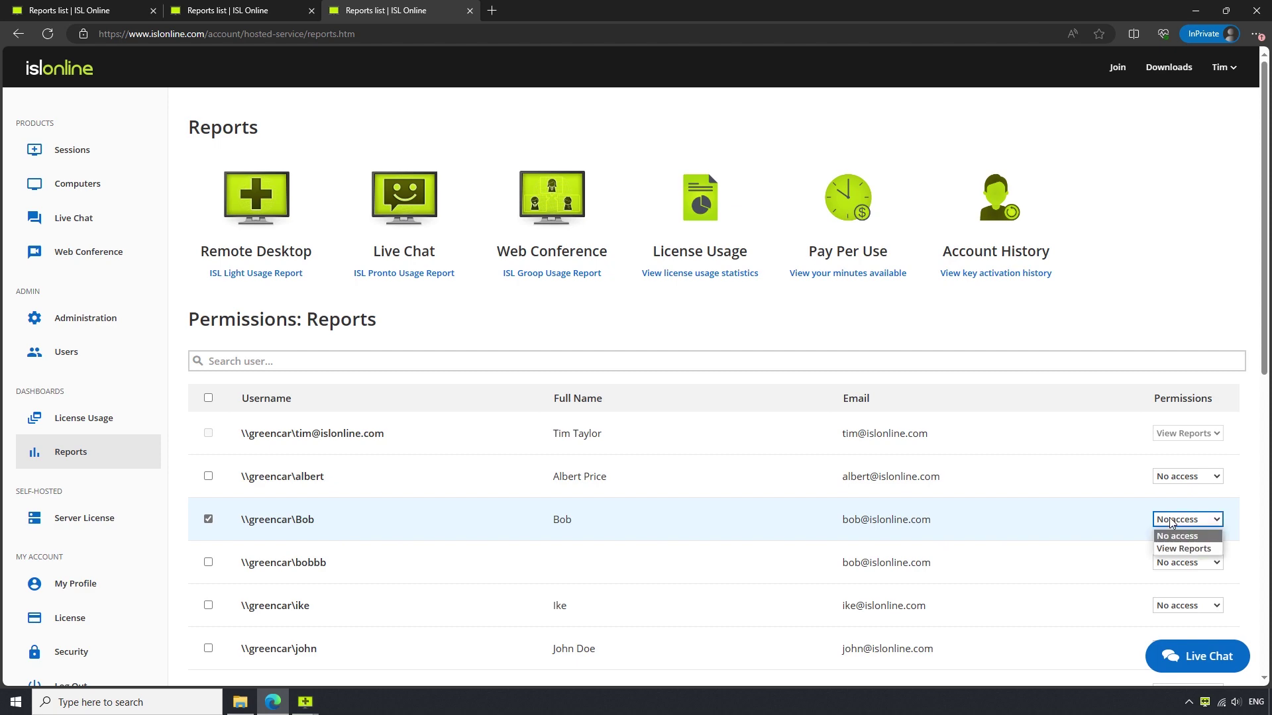
pyautogui.click(1189, 551)
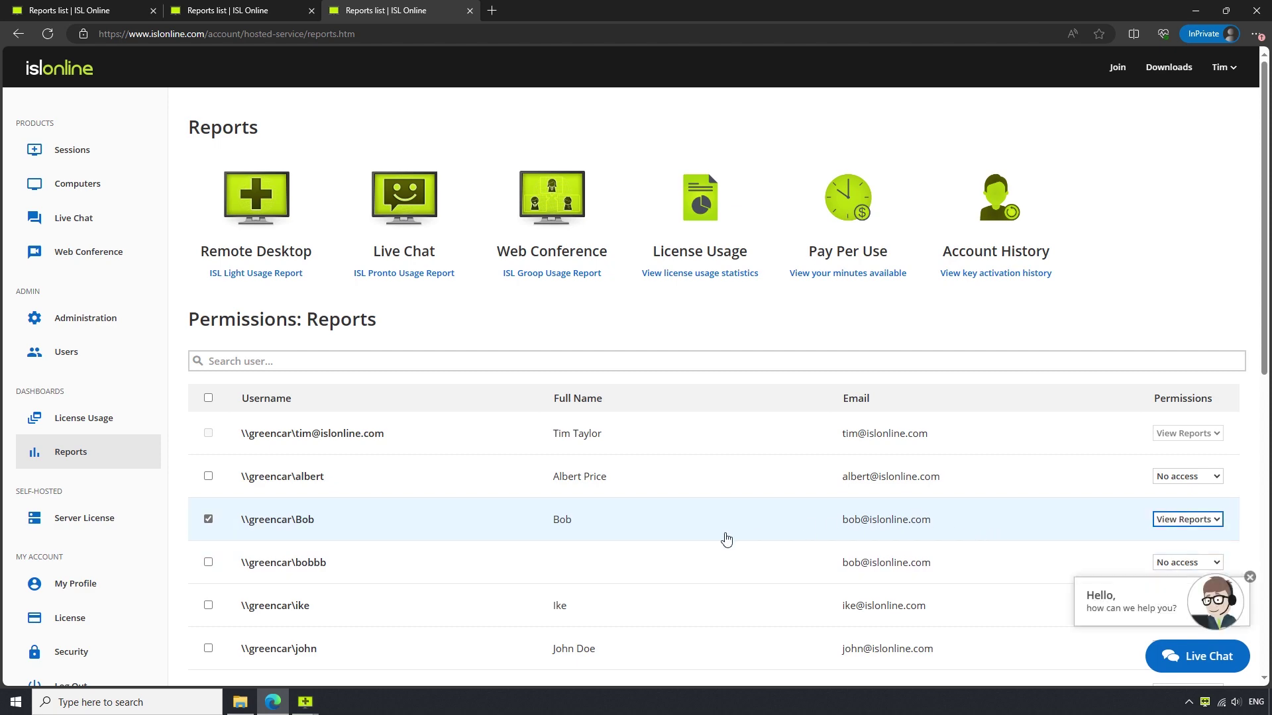
pyautogui.scroll(-9, 727, 540)
pyautogui.click(227, 514)
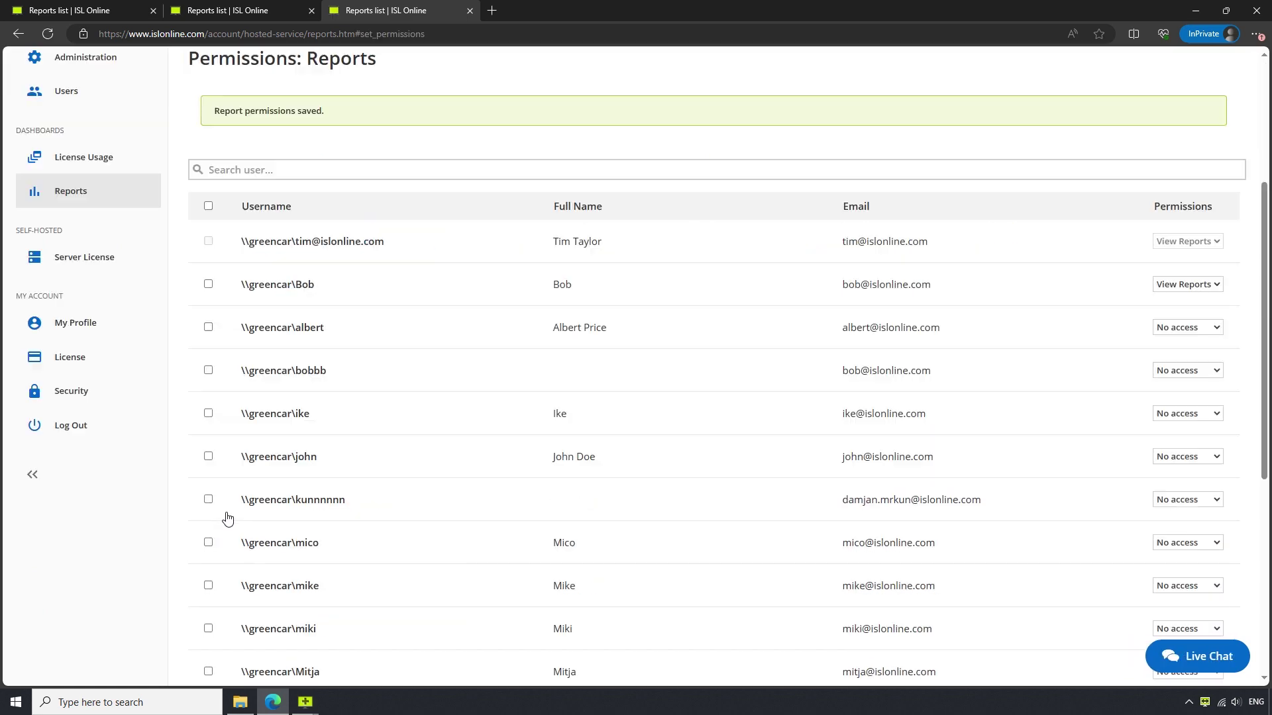
pyautogui.scroll(3, 276, 503)
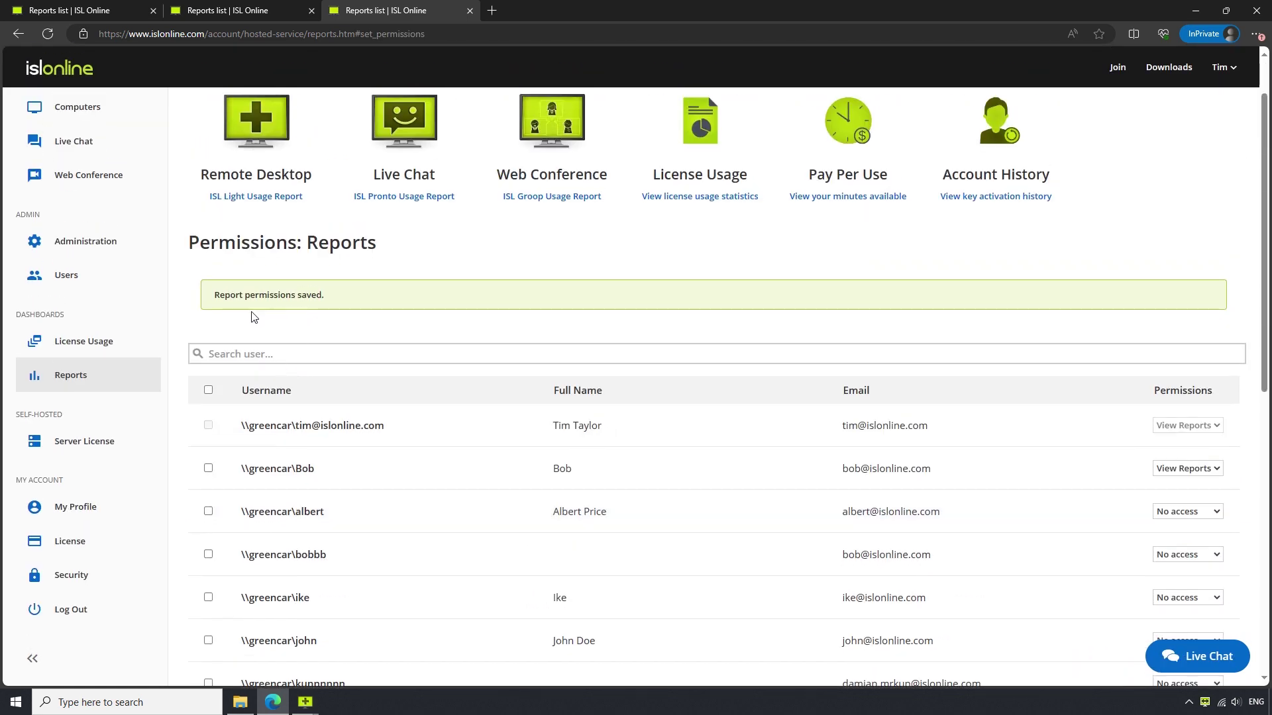